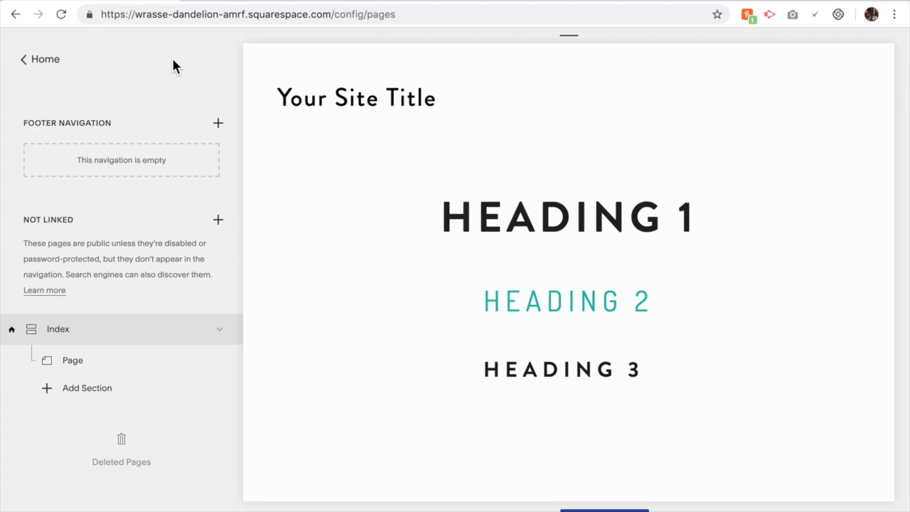
- Insert a Code block below the Heading 3 text on the page
mouse_move(381, 273)
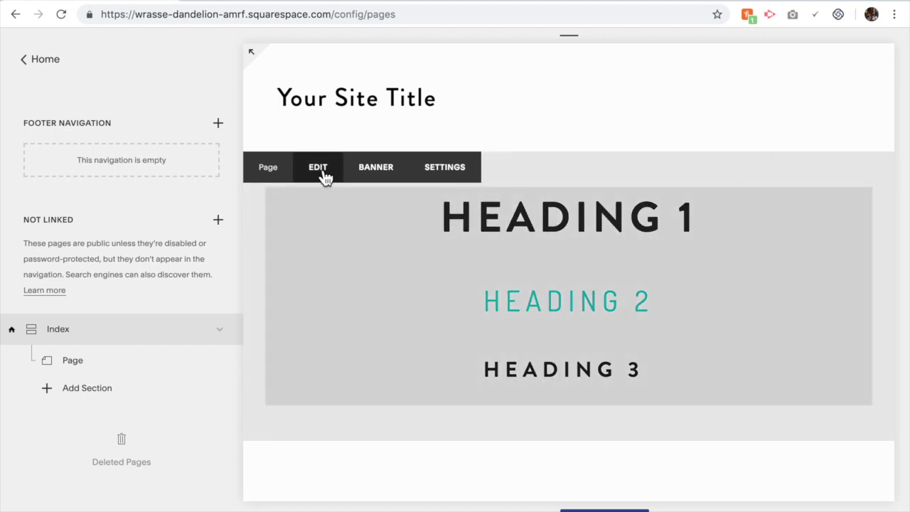
click(326, 171)
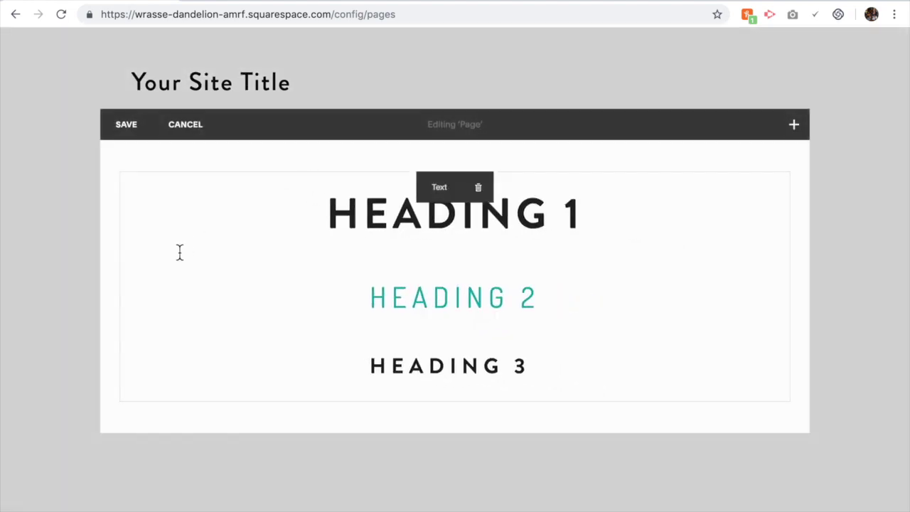
mouse_move(127, 416)
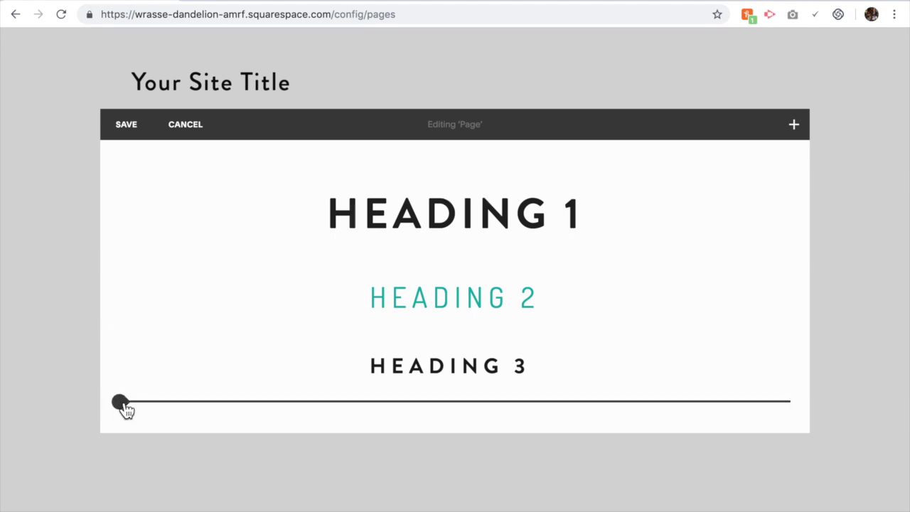
click(121, 403)
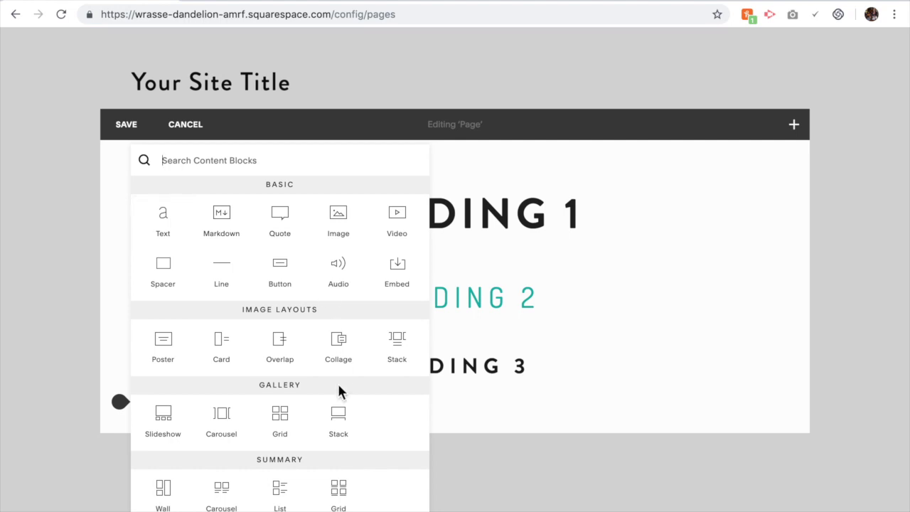
scroll(338, 391, down, 5)
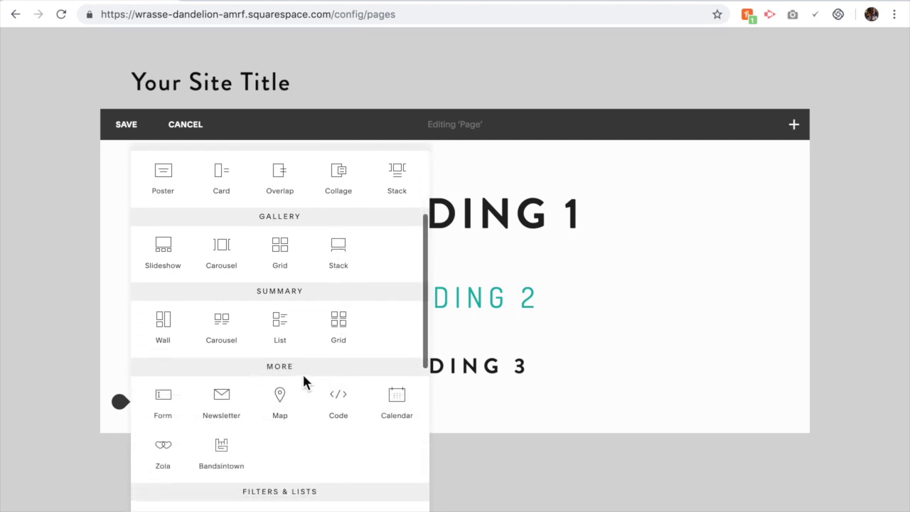
click(346, 403)
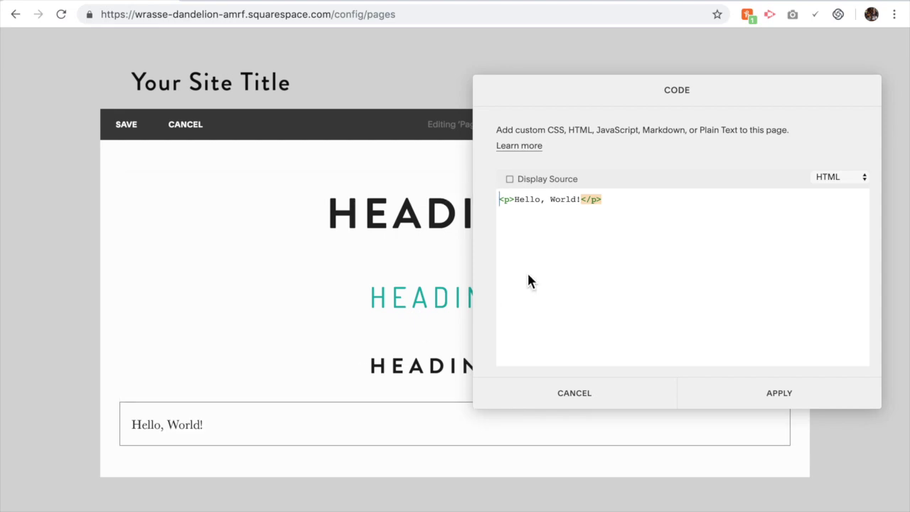
- Replace the sample code with an h4 tag reading 'Heading 4' and apply it
drag(605, 199, 496, 203)
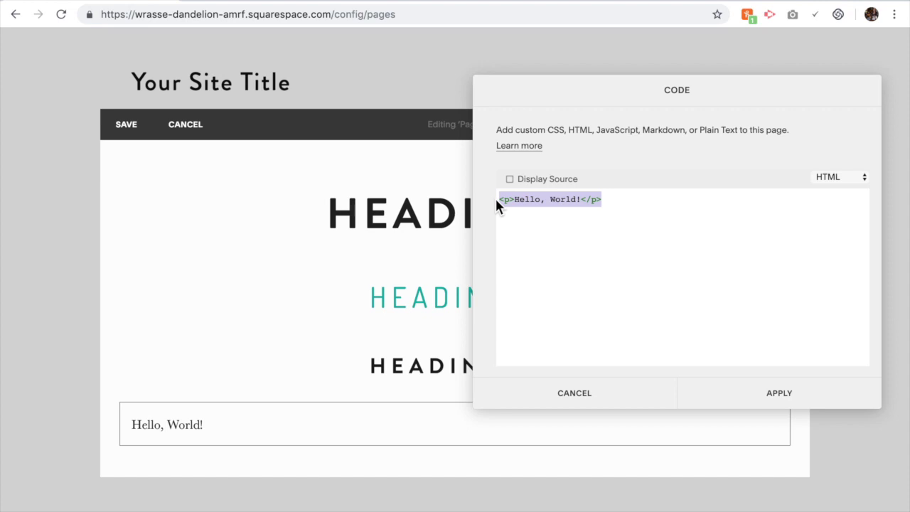
text(<h4)
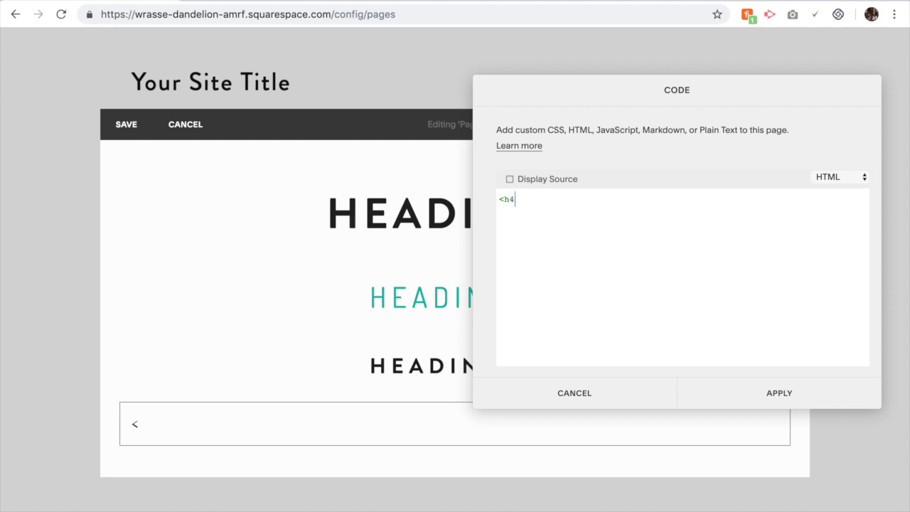
text(>)
key(Return)
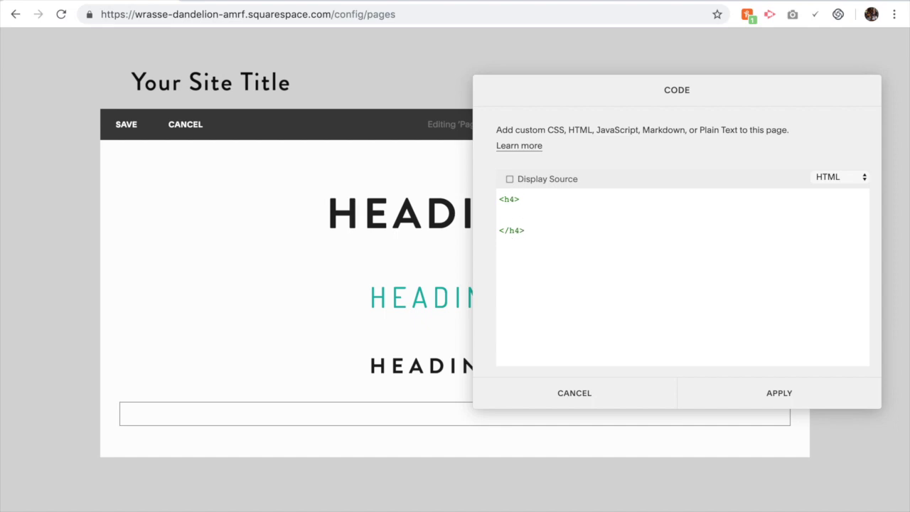
text(Heading)
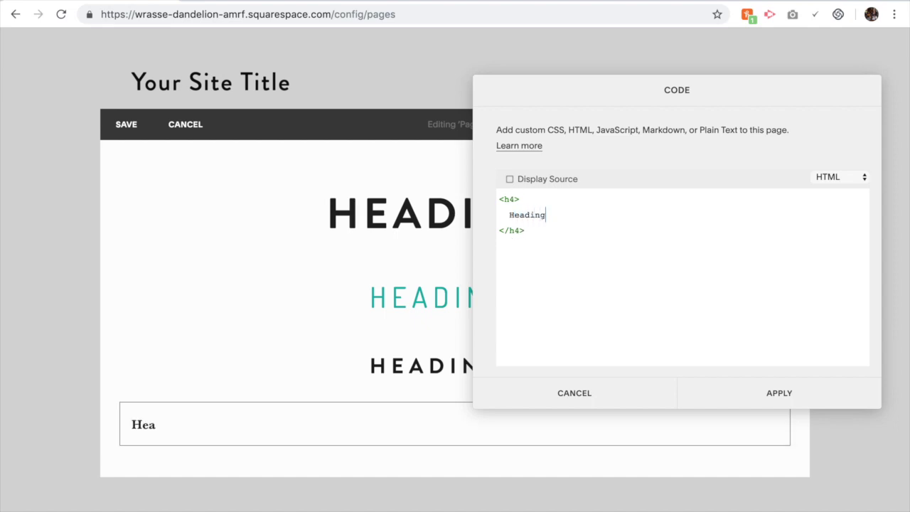
text( 4)
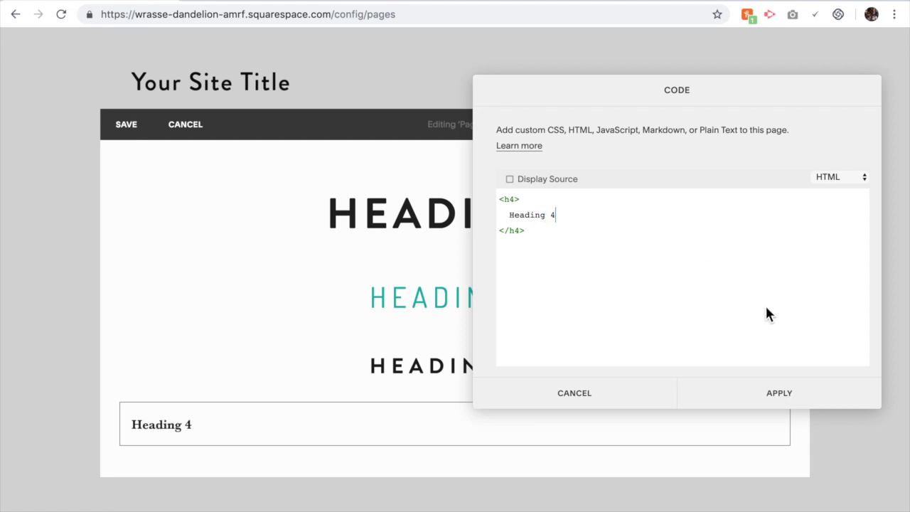
click(796, 406)
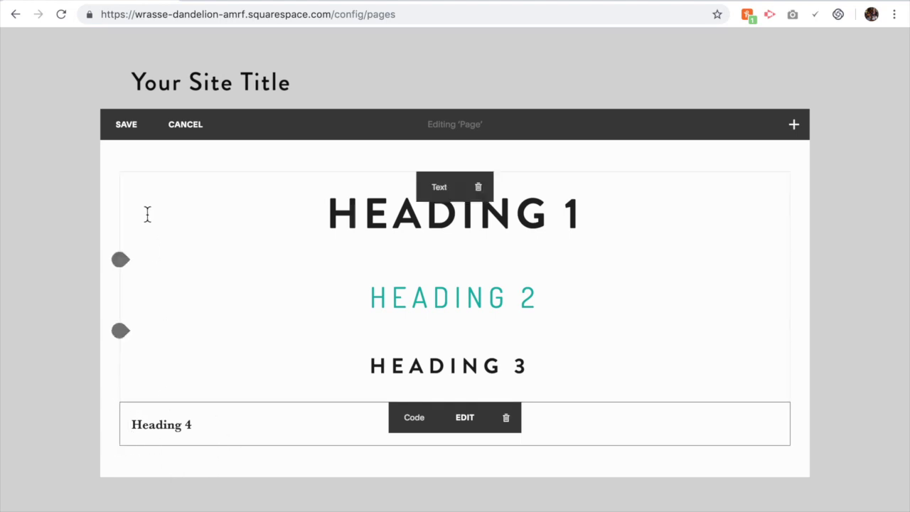
- Save the page, then open Design > Site Styles filtered to Heading 3
click(127, 125)
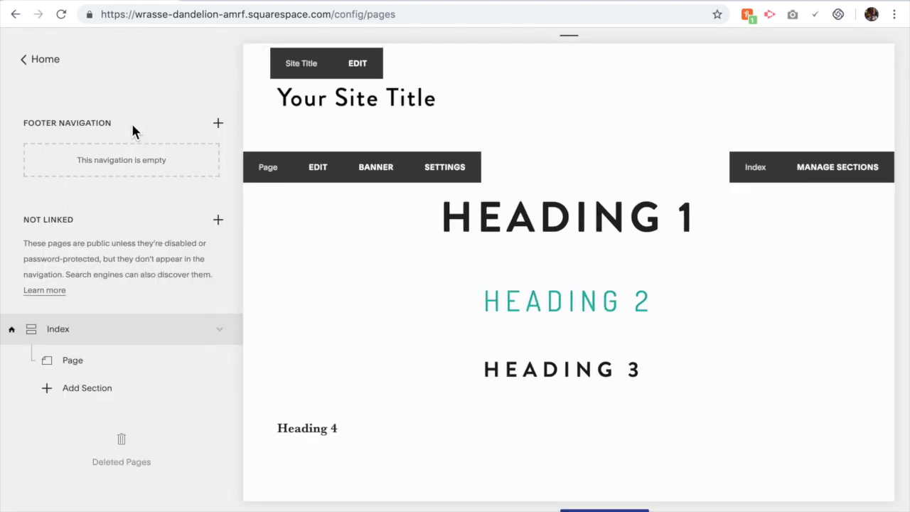
click(49, 63)
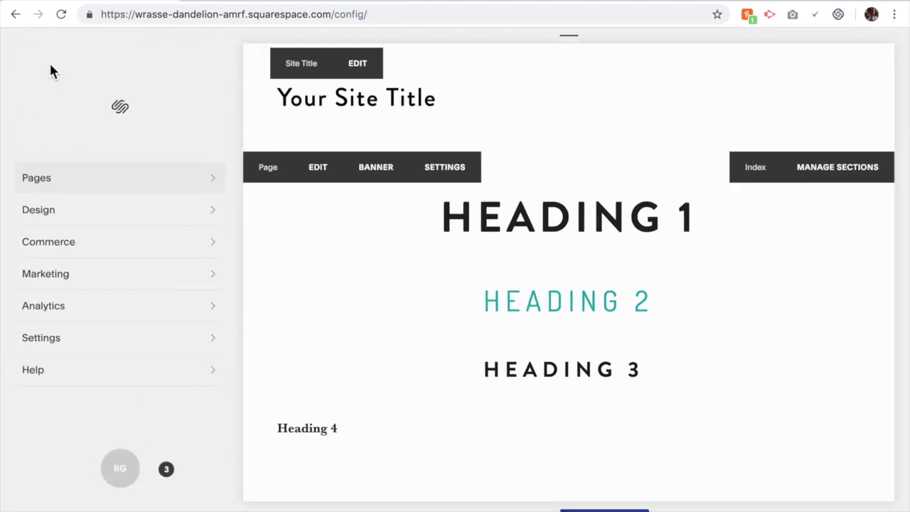
click(92, 224)
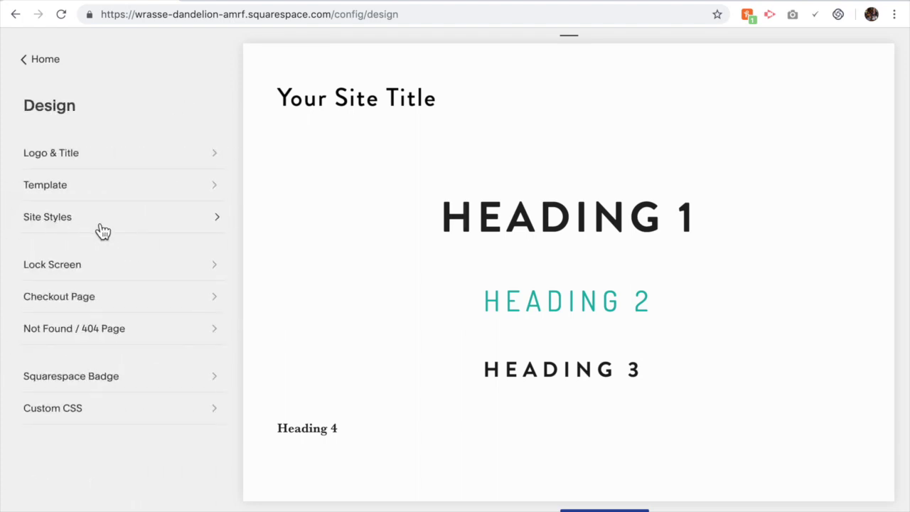
click(100, 228)
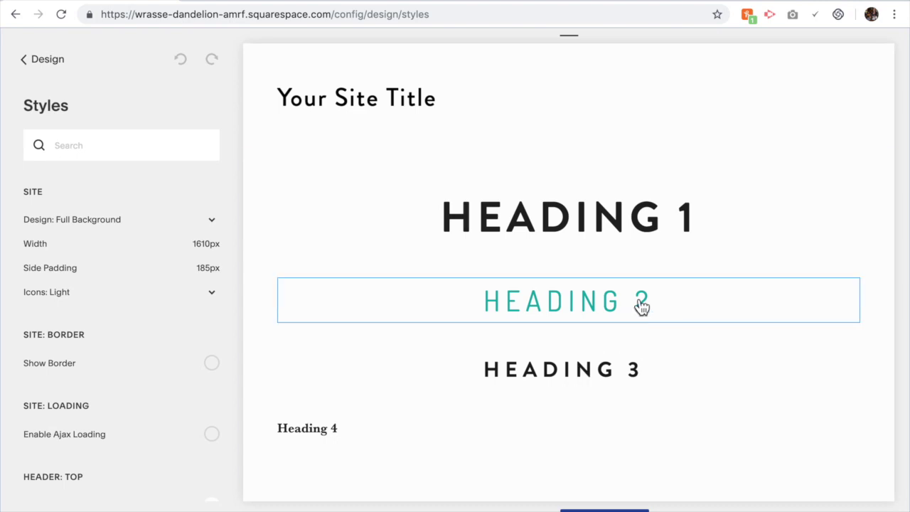
click(583, 382)
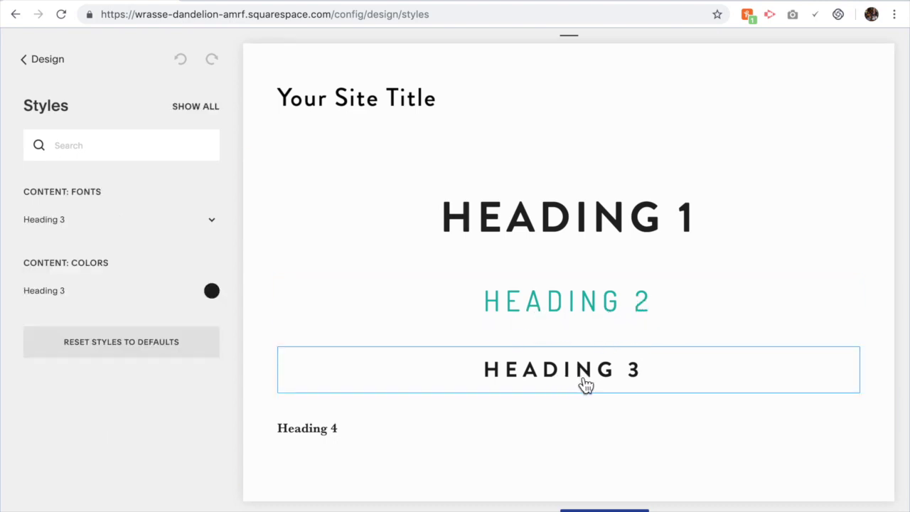
- Check Heading 3's font, then read Heading 2's teal colour, hsl(180, 92%, 35%)
click(213, 222)
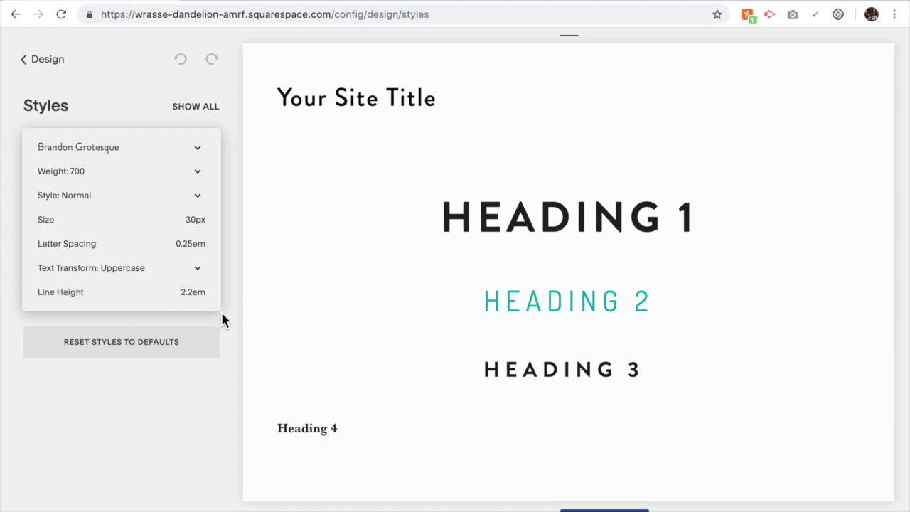
click(212, 394)
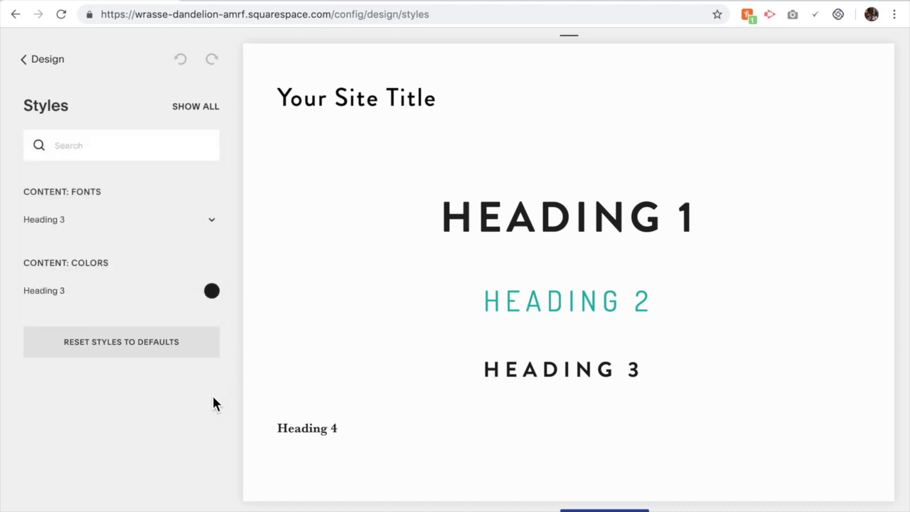
click(606, 315)
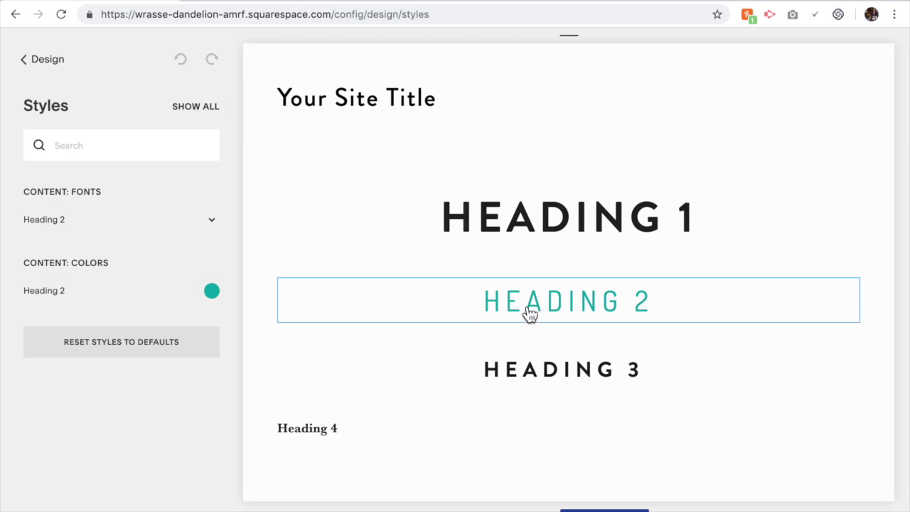
click(212, 292)
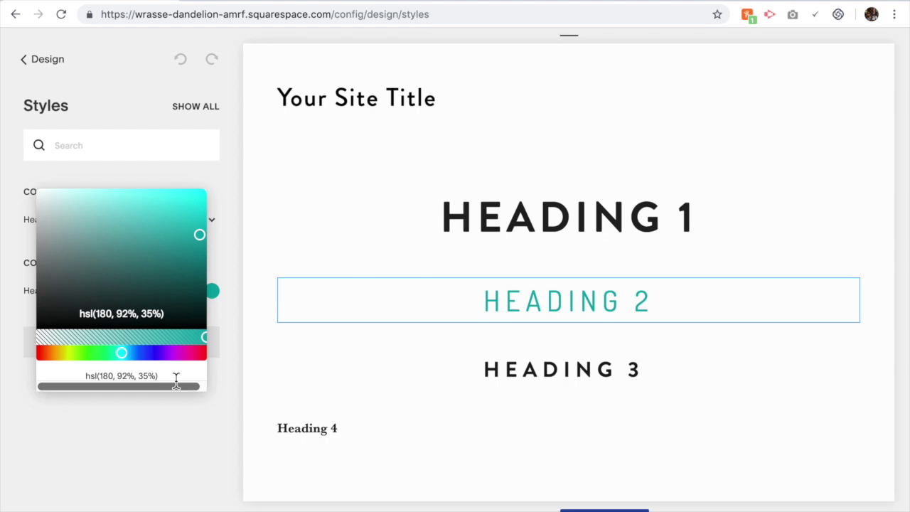
click(185, 434)
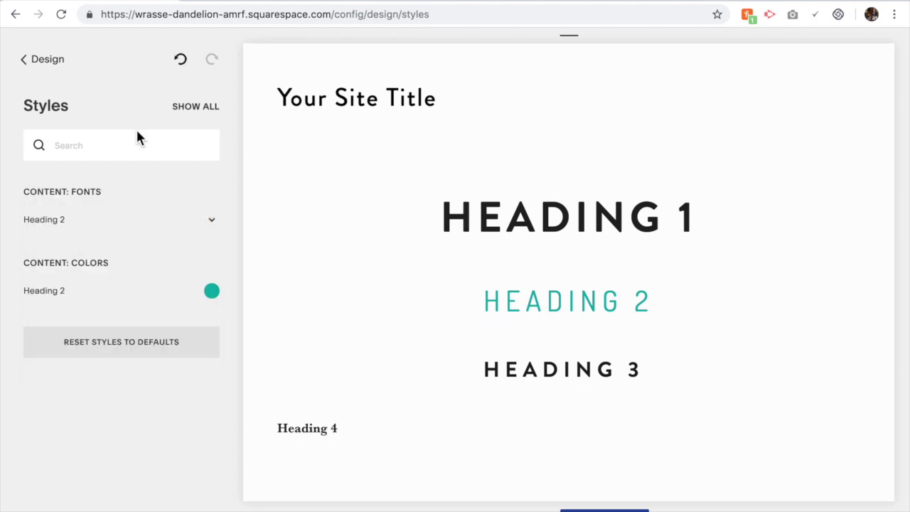
click(55, 68)
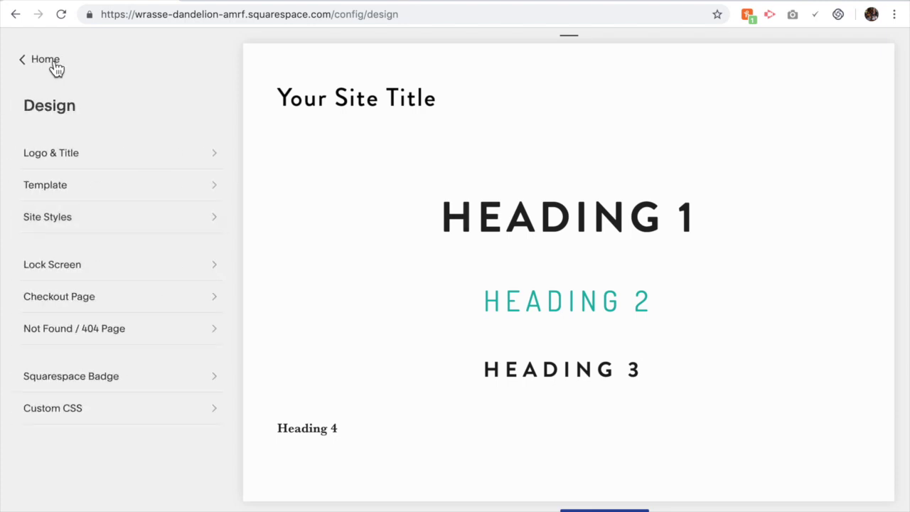
- Add an h4 rule in Custom CSS: Brandon Grotesque, 30px, uppercase, teal hsl(180, 92%, 35%)
click(108, 417)
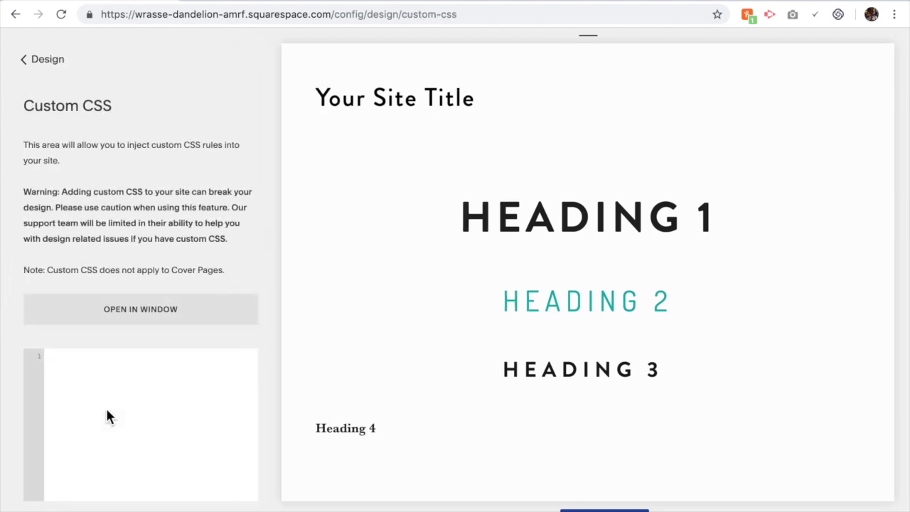
key(ctrl+v)
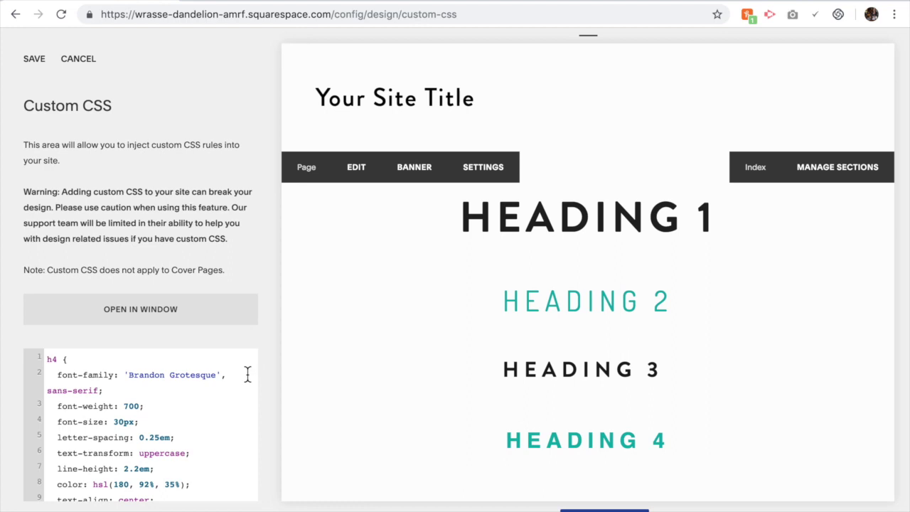
scroll(270, 368, down, 3)
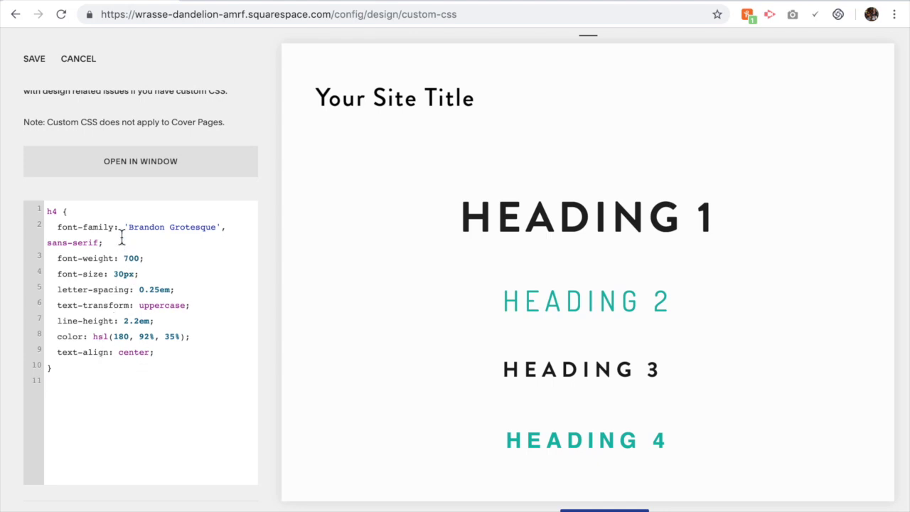
drag(128, 226, 218, 233)
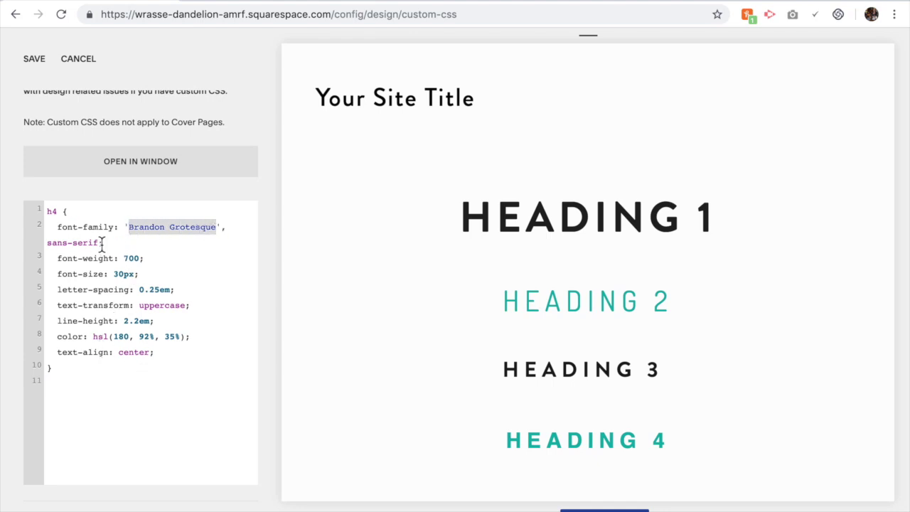
drag(99, 242, 47, 244)
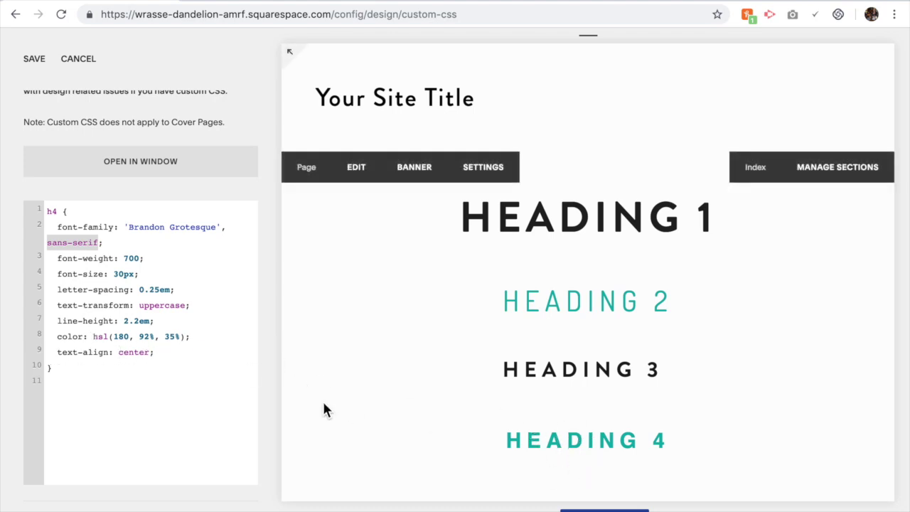
- Change the h4 rule's text-align on line 9 from center to right
click(151, 355)
key(BackSpace)
key(BackSpace)
key(BackSpace)
key(BackSpace)
key(BackSpace)
key(BackSpace)
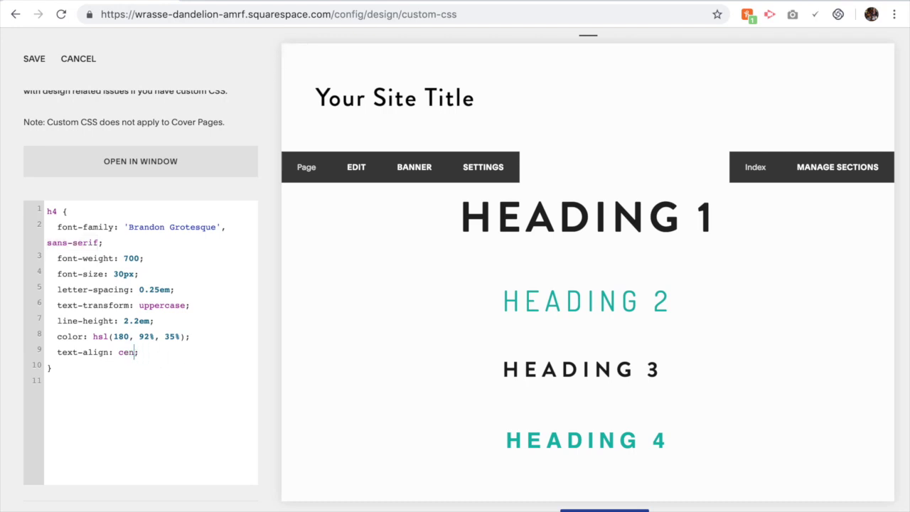
text(left)
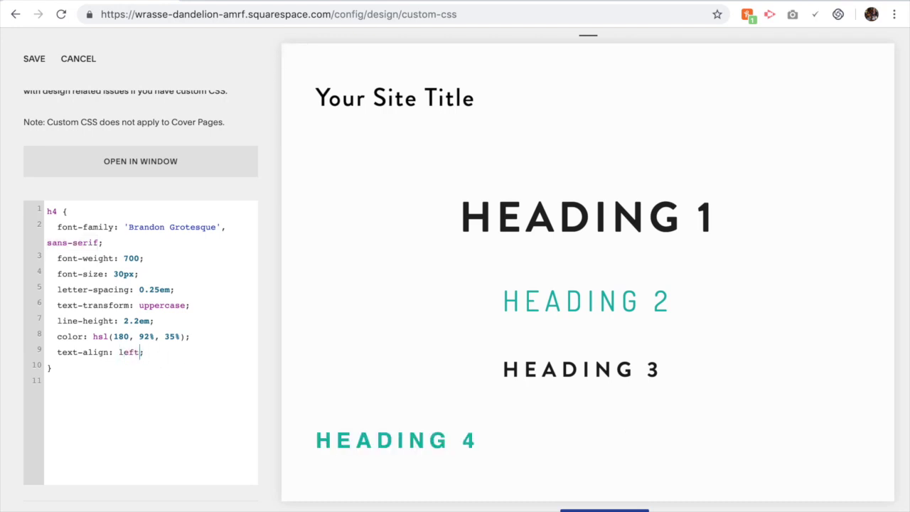
key(BackSpace)
key(BackSpace)
key(BackSpace)
key(BackSpace)
text(right)
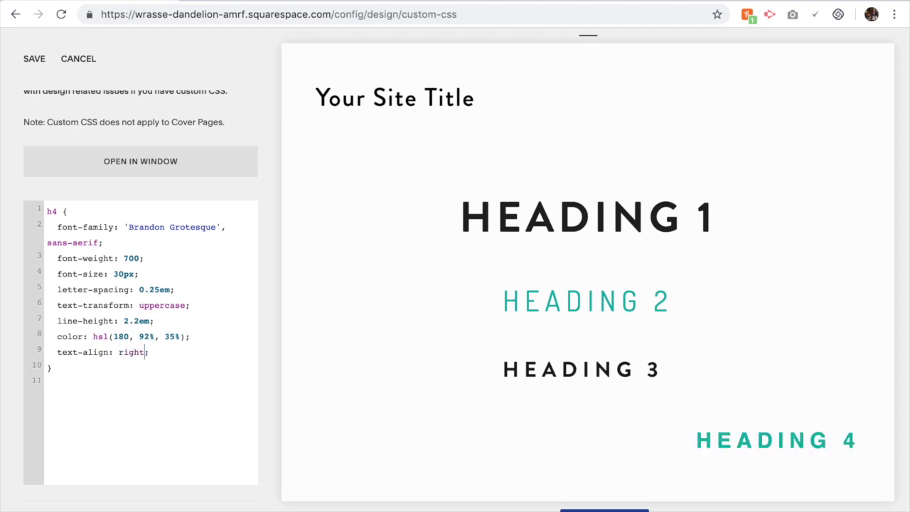
mouse_move(538, 424)
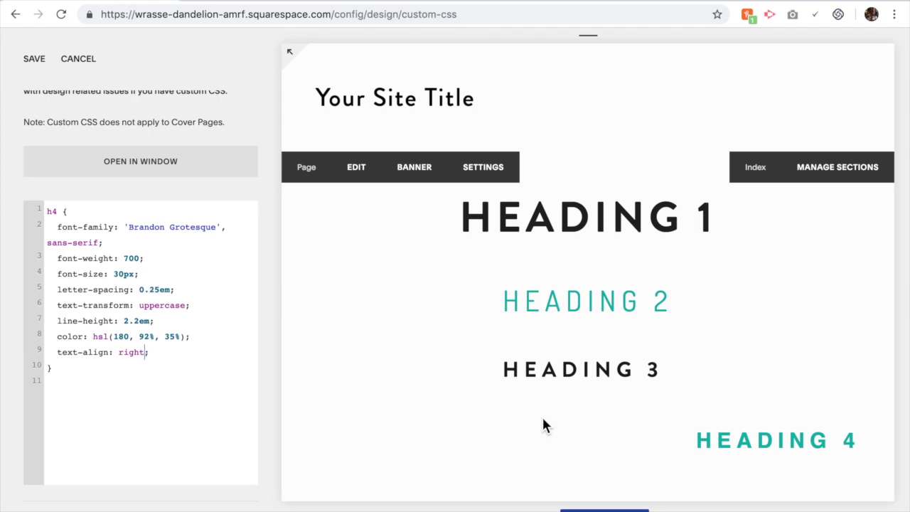